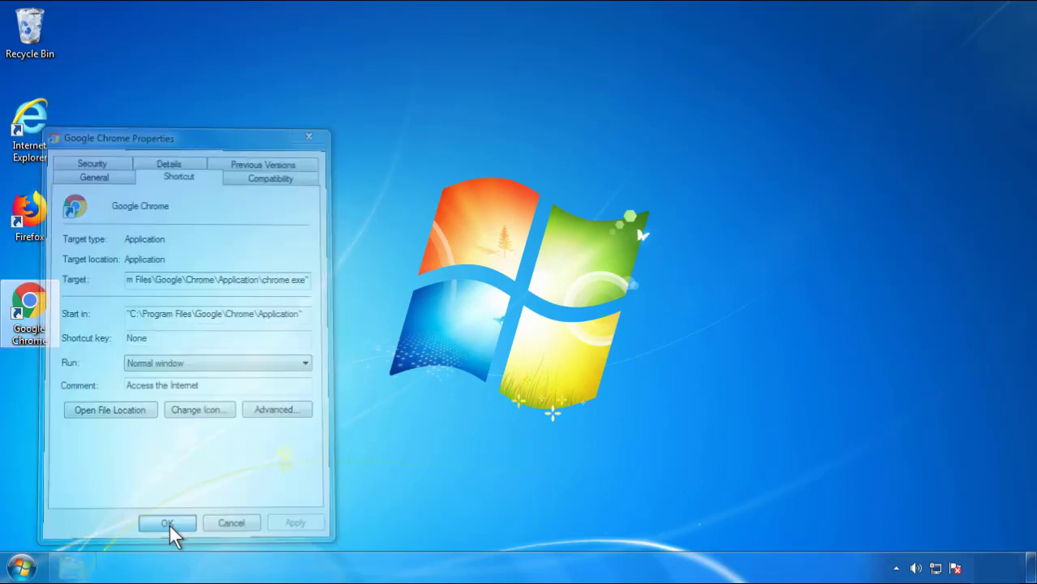
Close the Google Chrome shortcut's Properties dialog and bring up the Start menu.
left_click(21, 568)
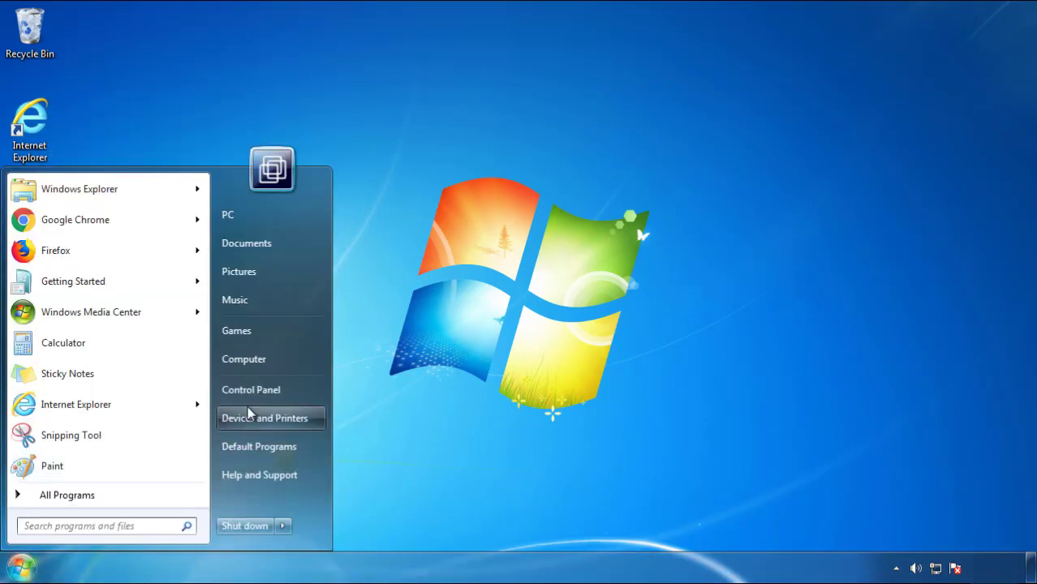
Uninstall SearchMine 2.00 via Programs and Features, sorted newest first, then close the window.
left_click(260, 388)
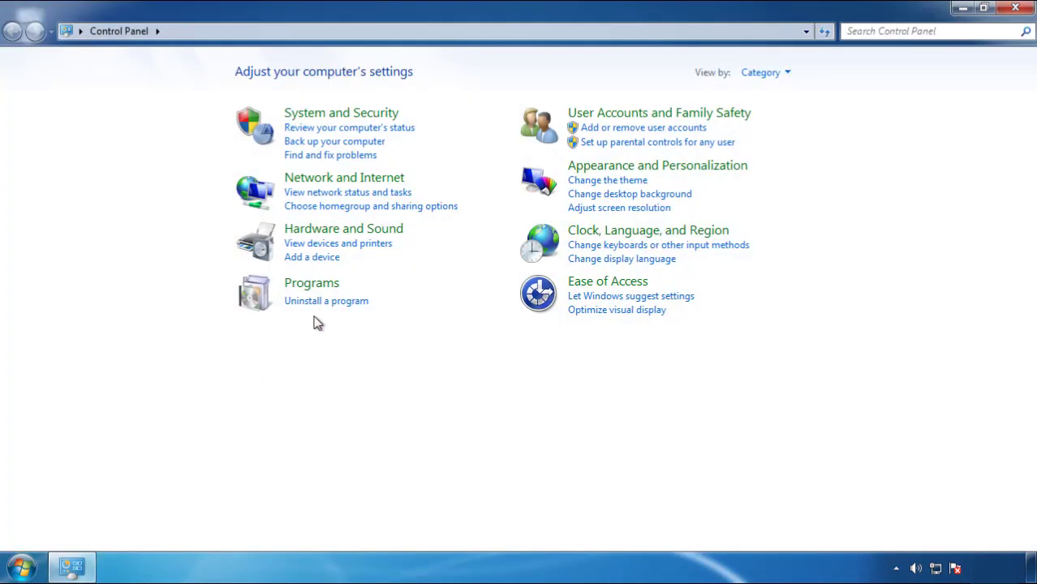
left_click(323, 304)
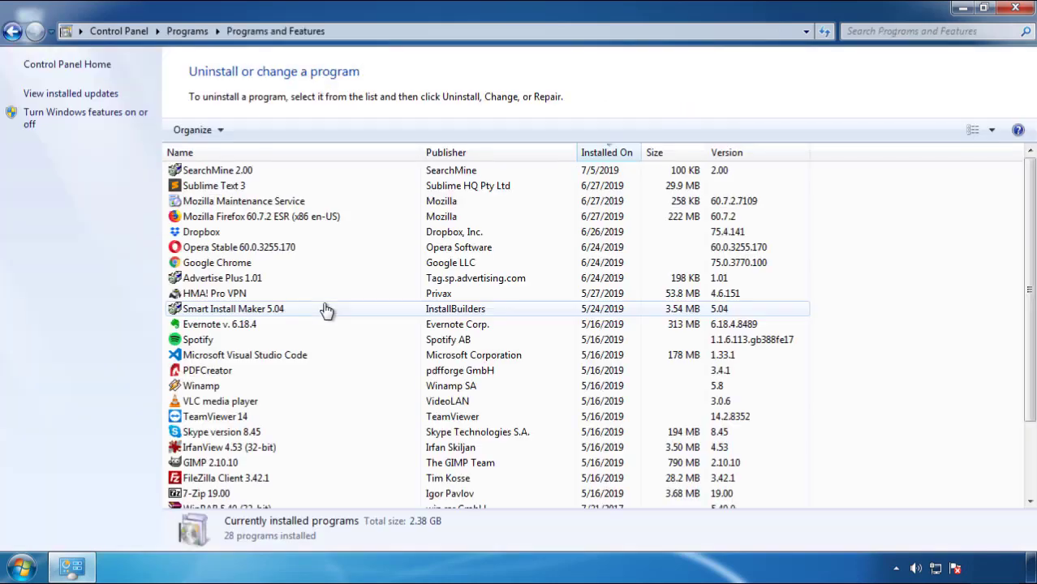
left_click(607, 154)
left_click(604, 155)
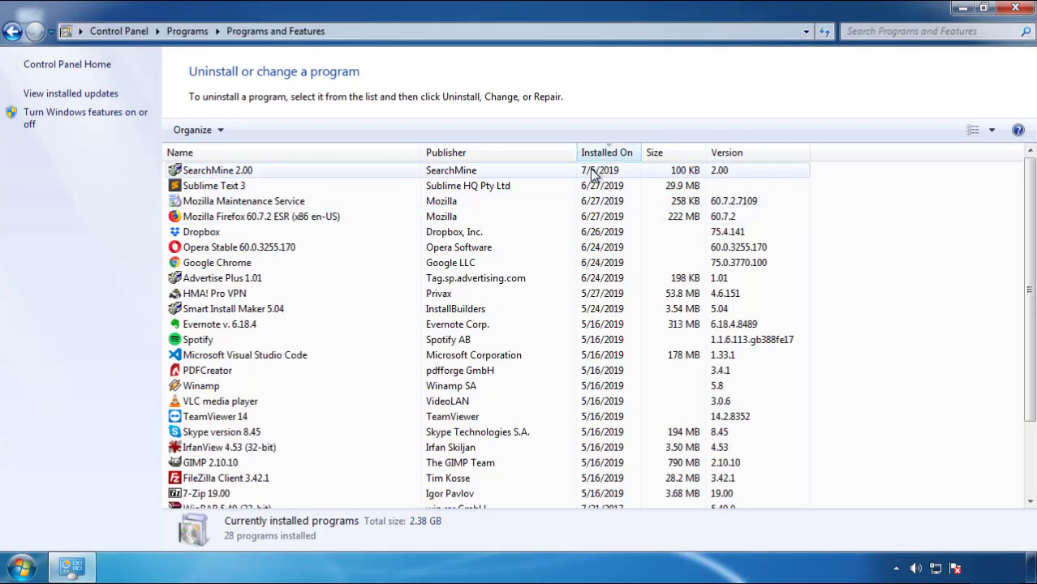
left_click(218, 171)
left_click(258, 130)
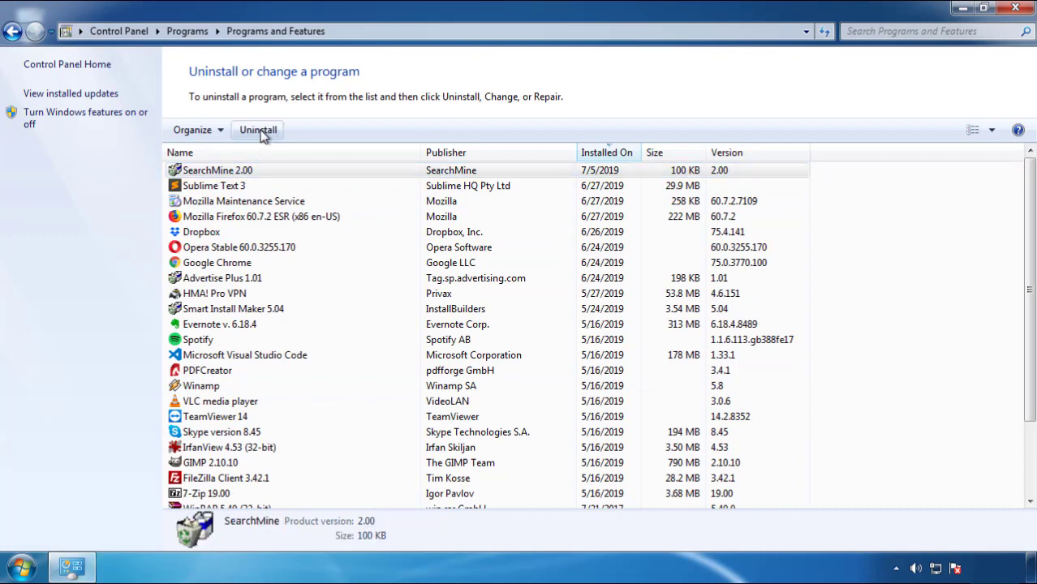
left_click(601, 429)
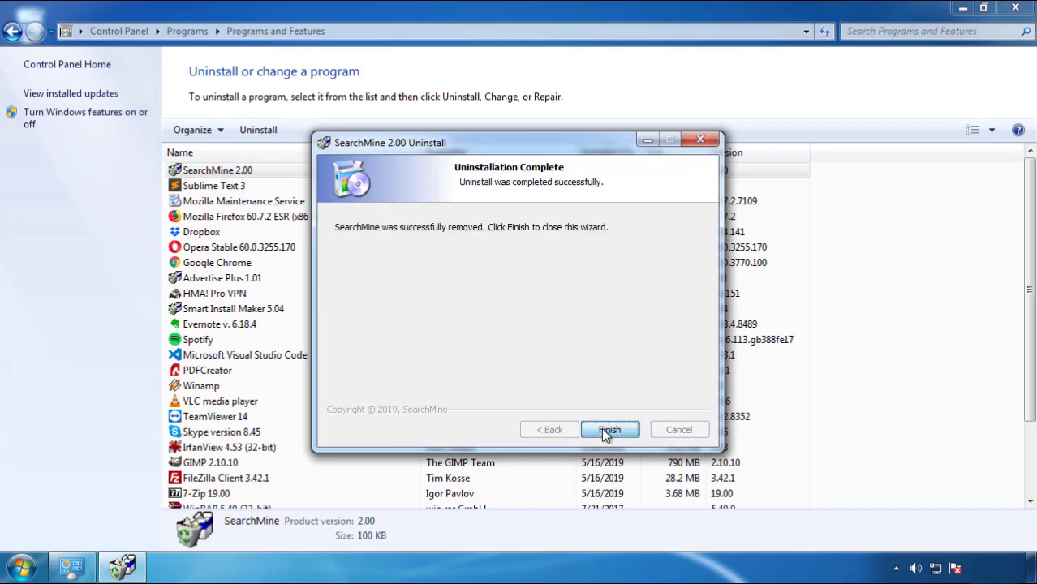
left_click(601, 427)
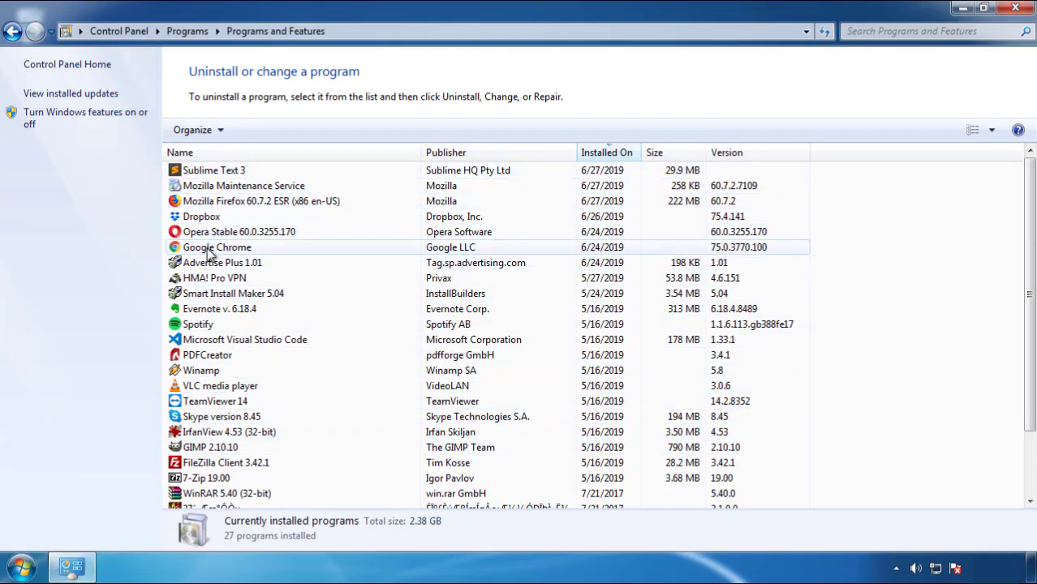
left_click(1016, 9)
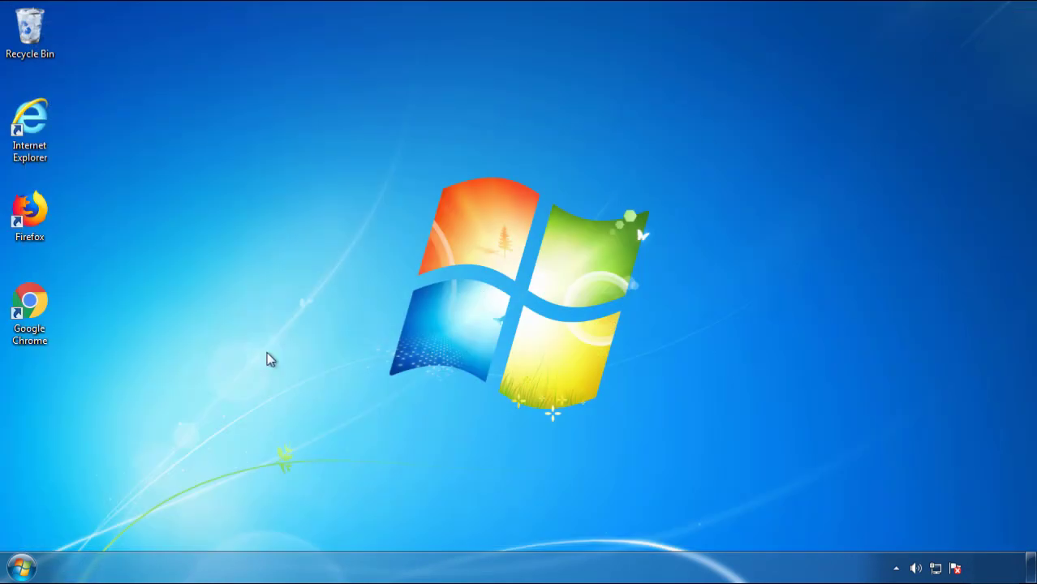
Restart Windows 7 and boot into Safe Mode from the F8 boot options.
left_click(19, 570)
mouse_move(281, 526)
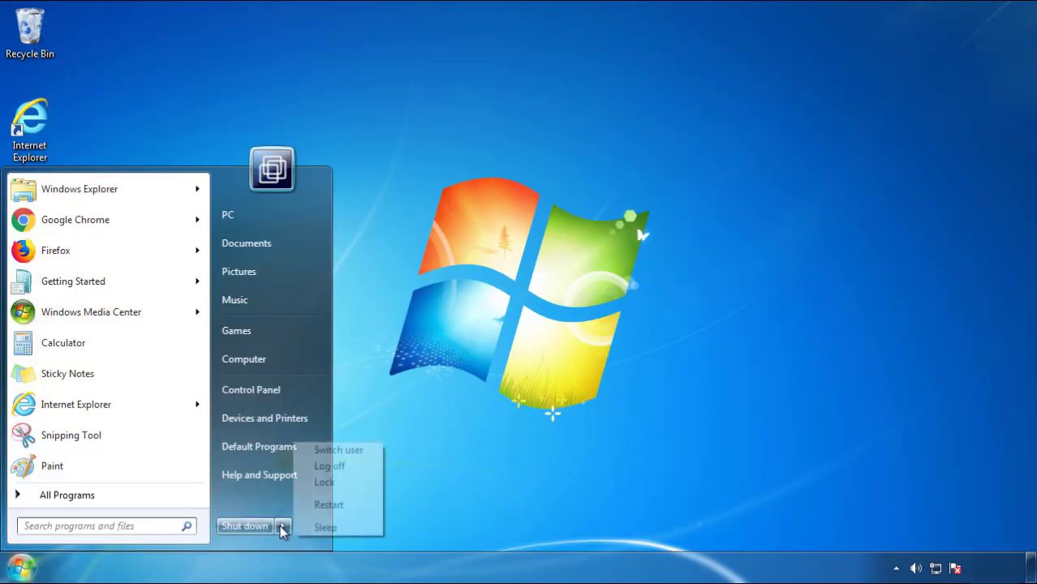
left_click(542, 444)
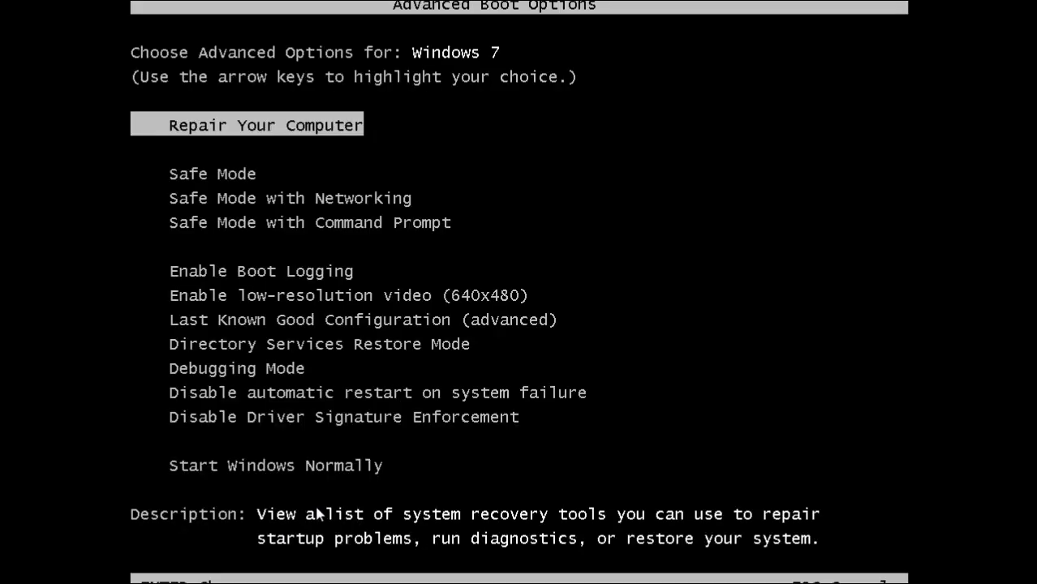
key("Down")
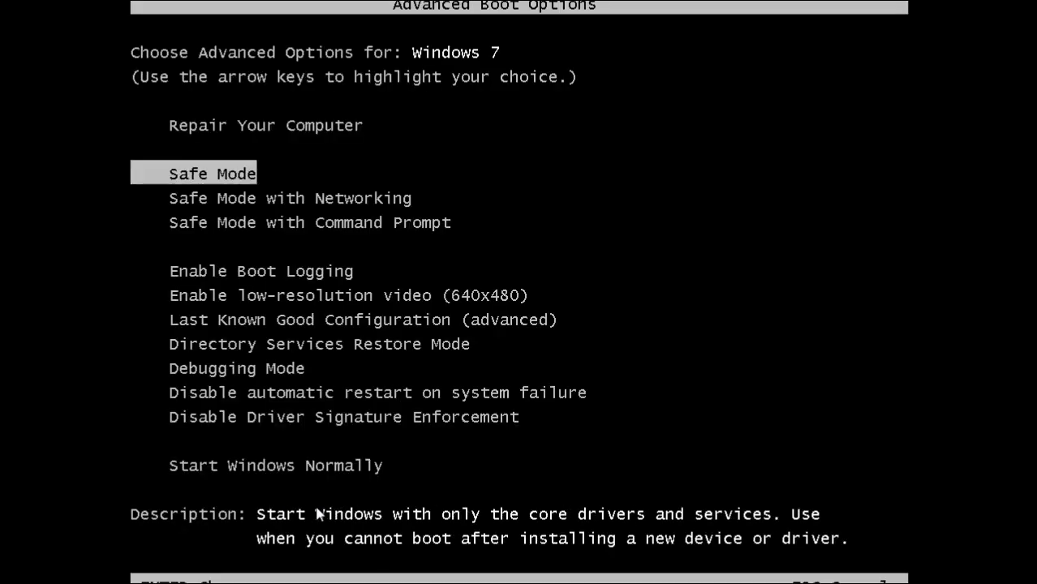
key("Return")
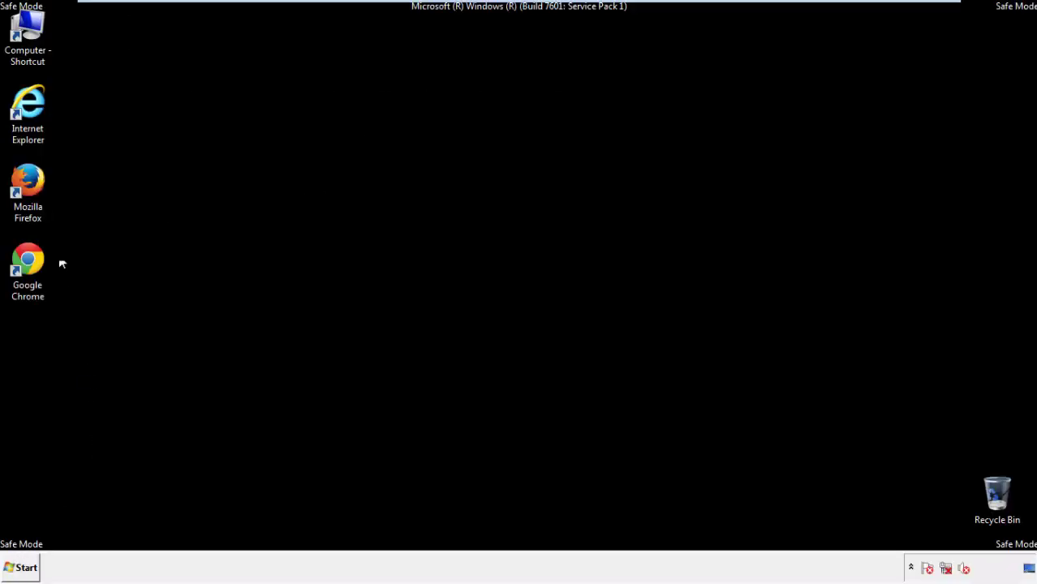
Launch Firefox, decline the default-browser prompt, and make the menu bar visible.
double_click(37, 188)
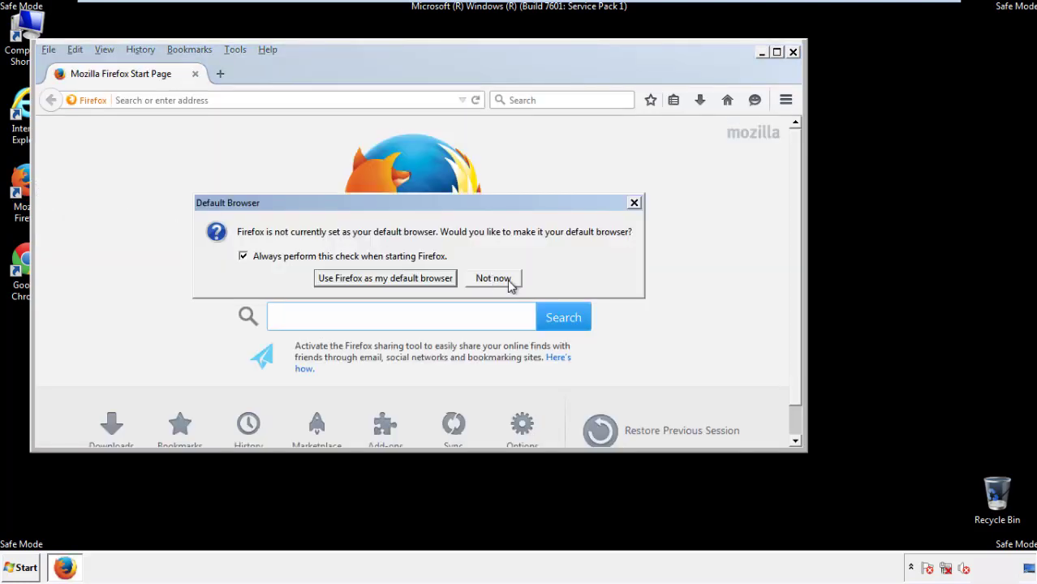
left_click(496, 278)
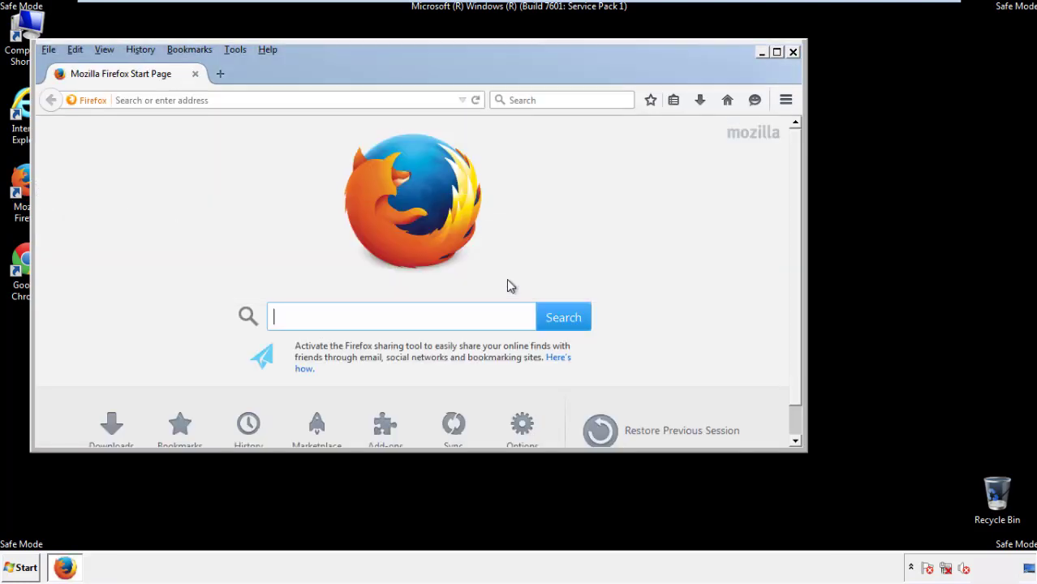
right_click(319, 72)
left_click(347, 125)
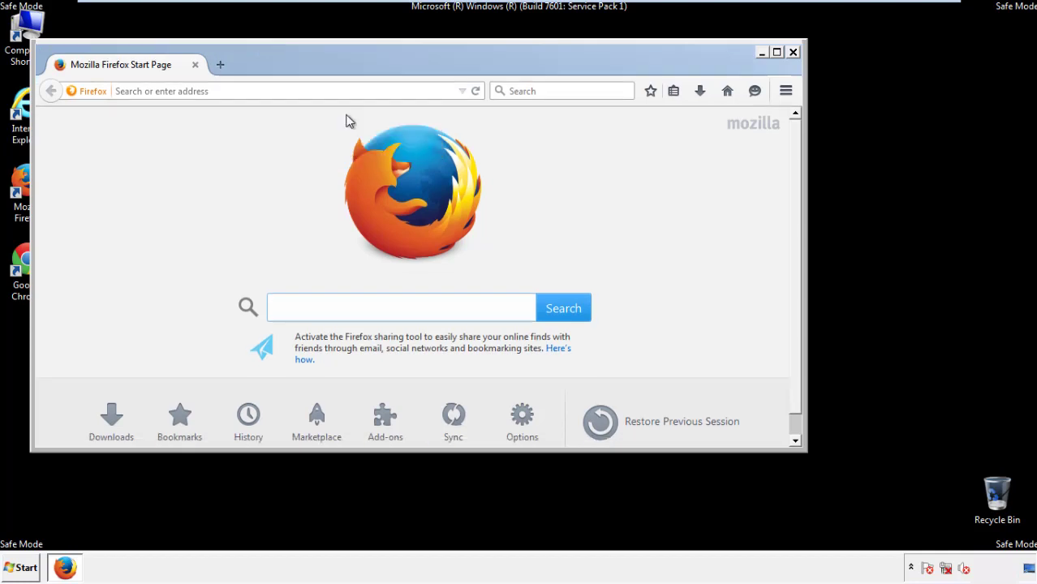
right_click(327, 72)
left_click(339, 125)
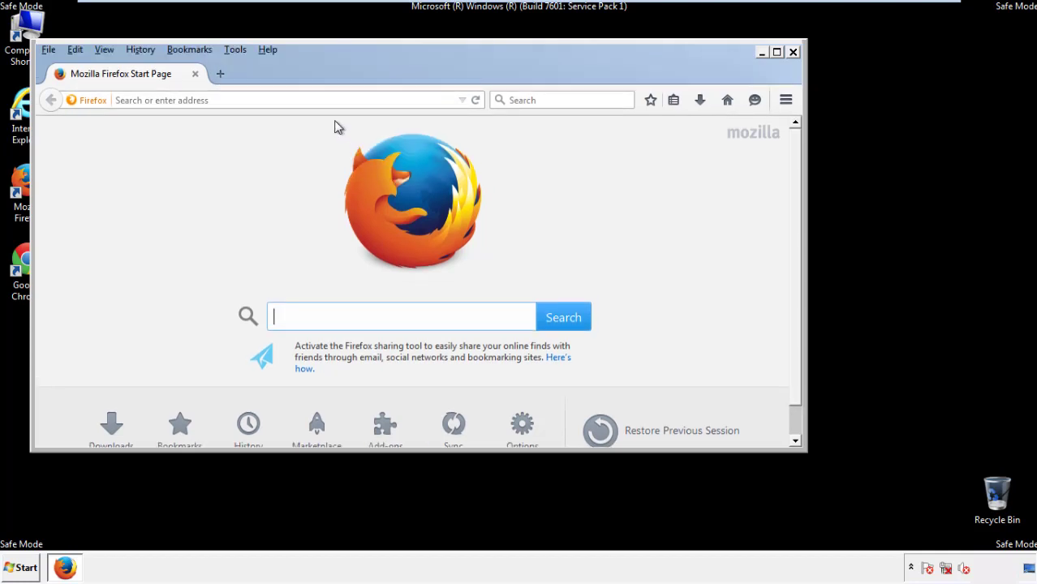
Clear all Firefox history, cookies, cache, offline data and site preferences for Everything.
left_click(141, 50)
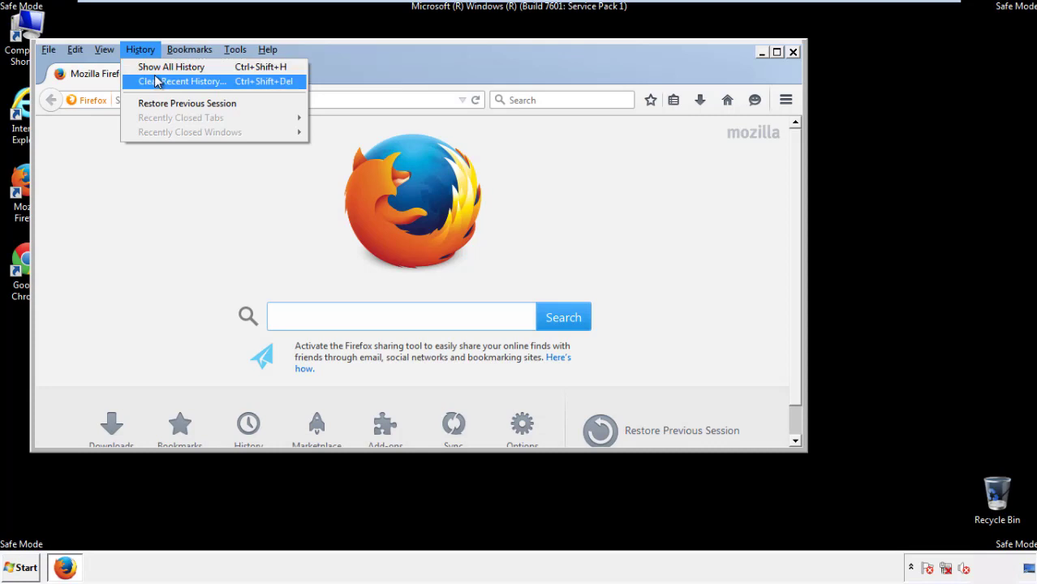
left_click(157, 81)
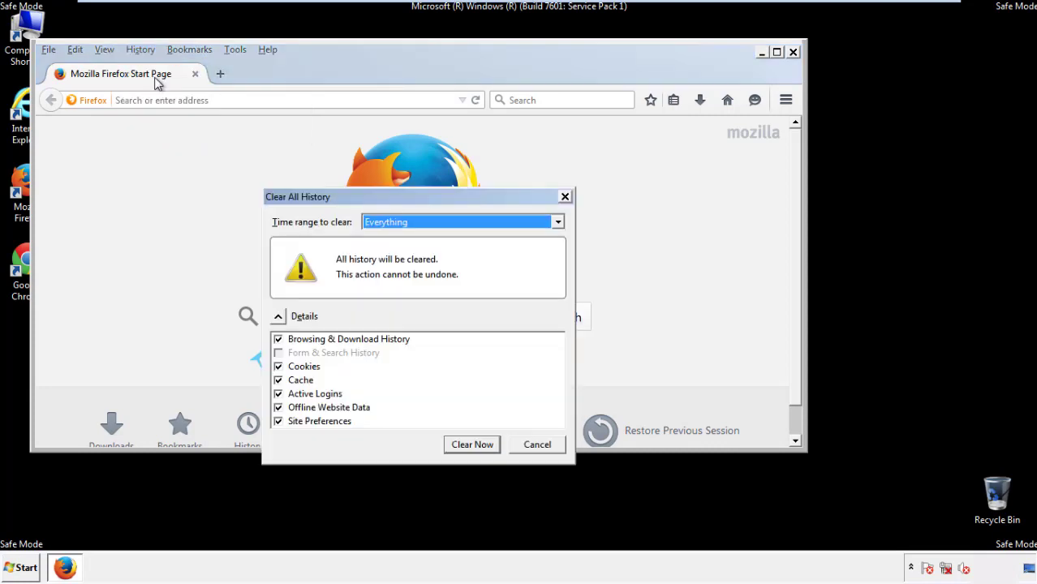
left_click(381, 222)
left_click(388, 305)
left_click(278, 407)
left_click(278, 407)
left_click(279, 422)
left_click(278, 422)
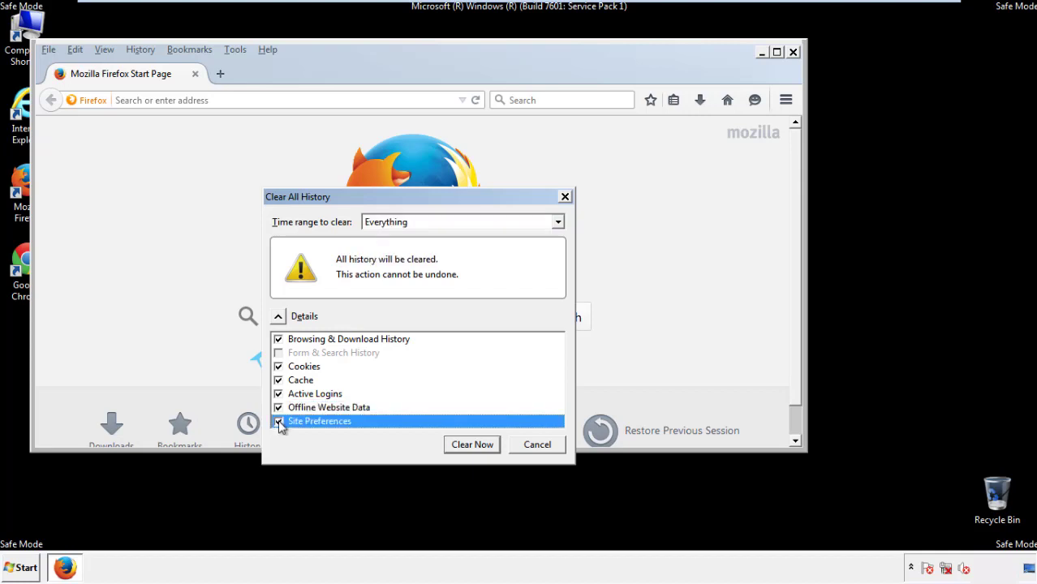
left_click(471, 445)
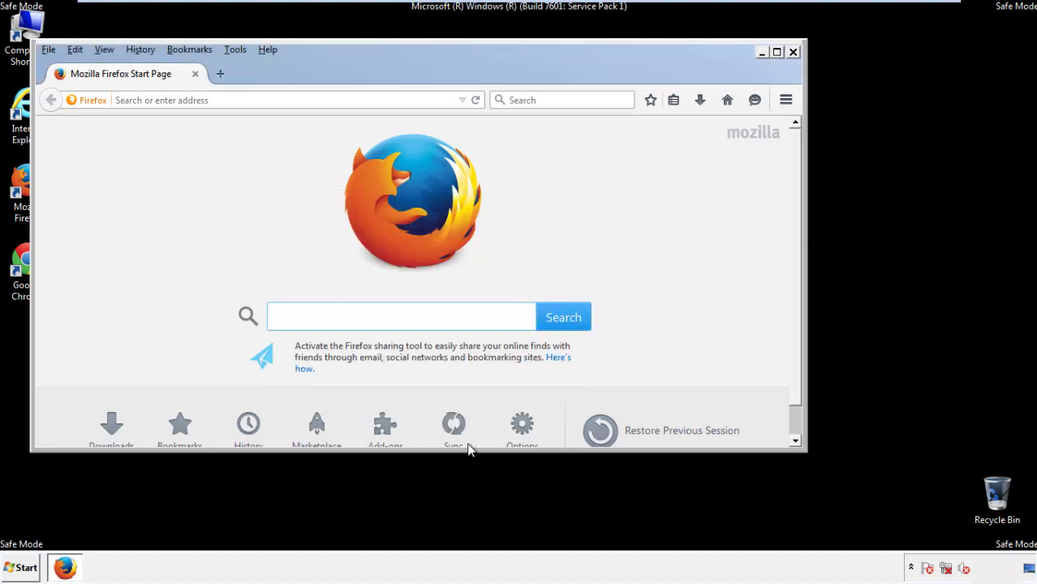
Refresh Firefox to its default settings from the Troubleshooting Information page.
left_click(268, 50)
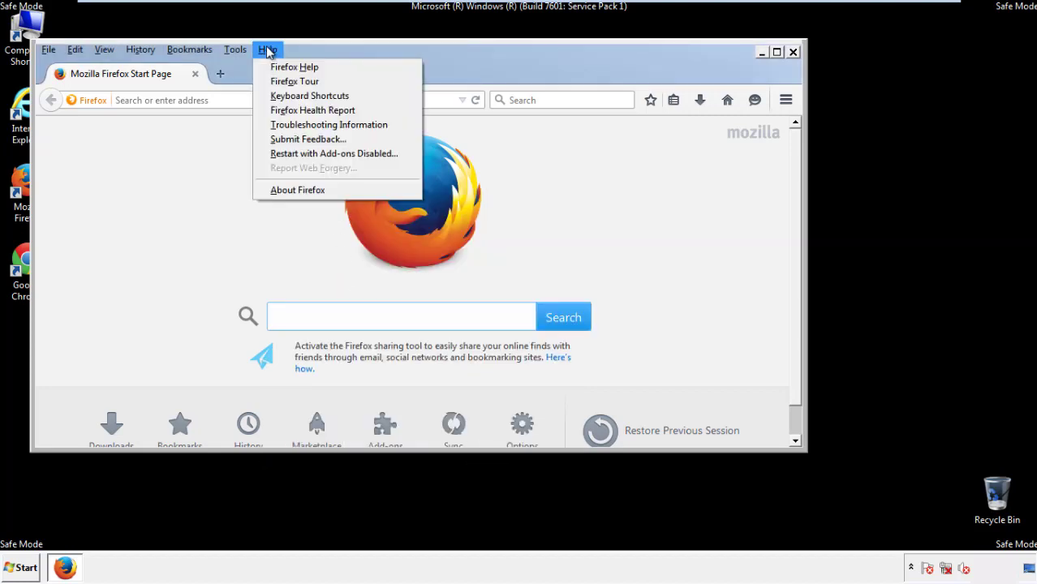
left_click(300, 124)
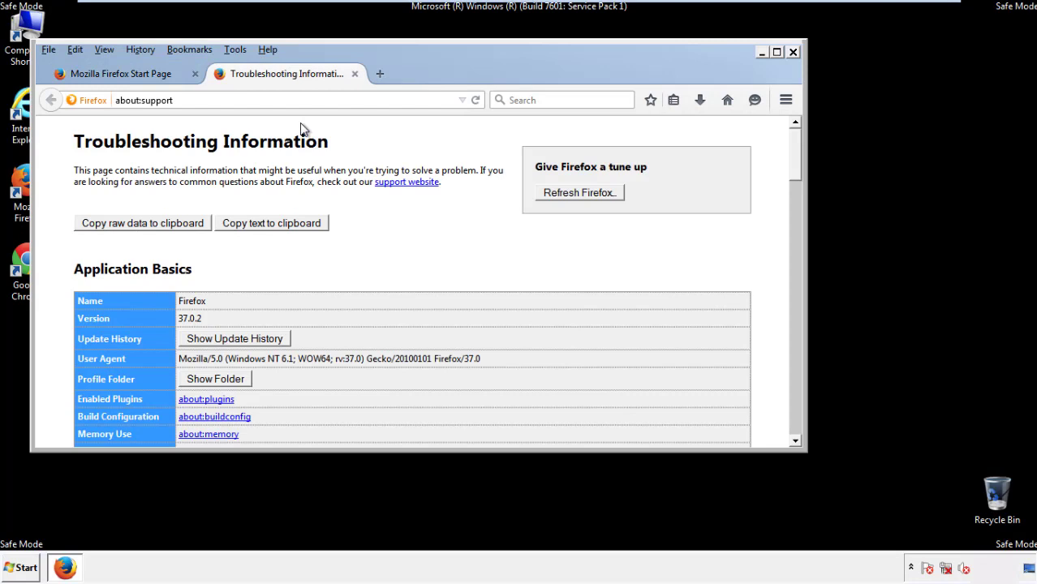
left_click(601, 196)
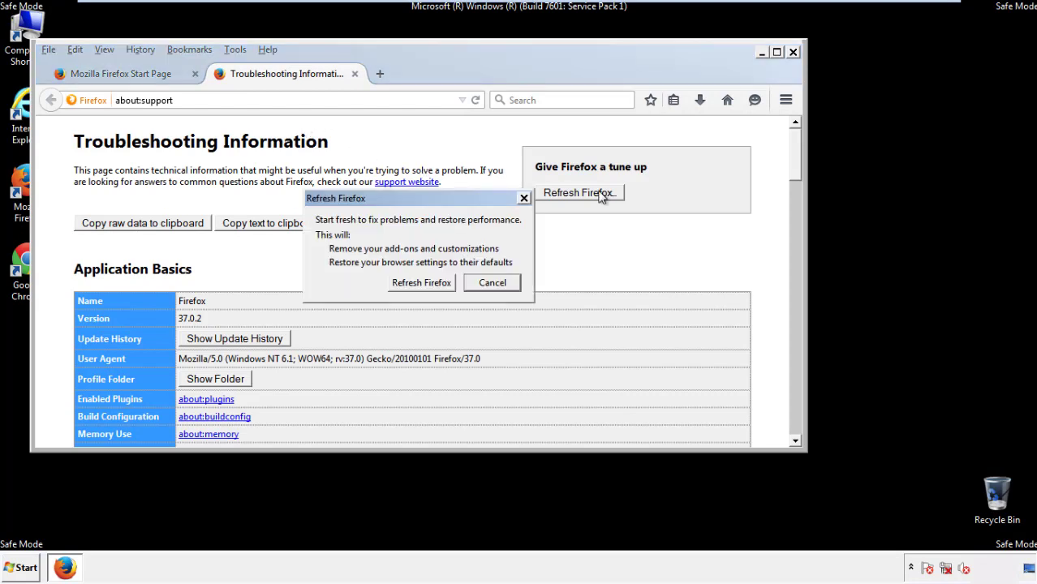
left_click(421, 282)
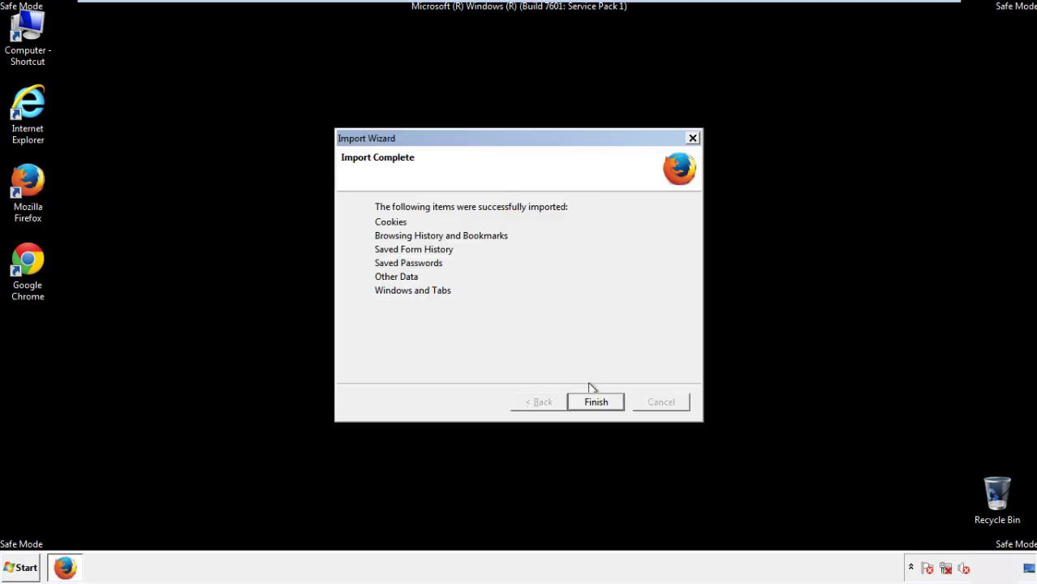
left_click(596, 403)
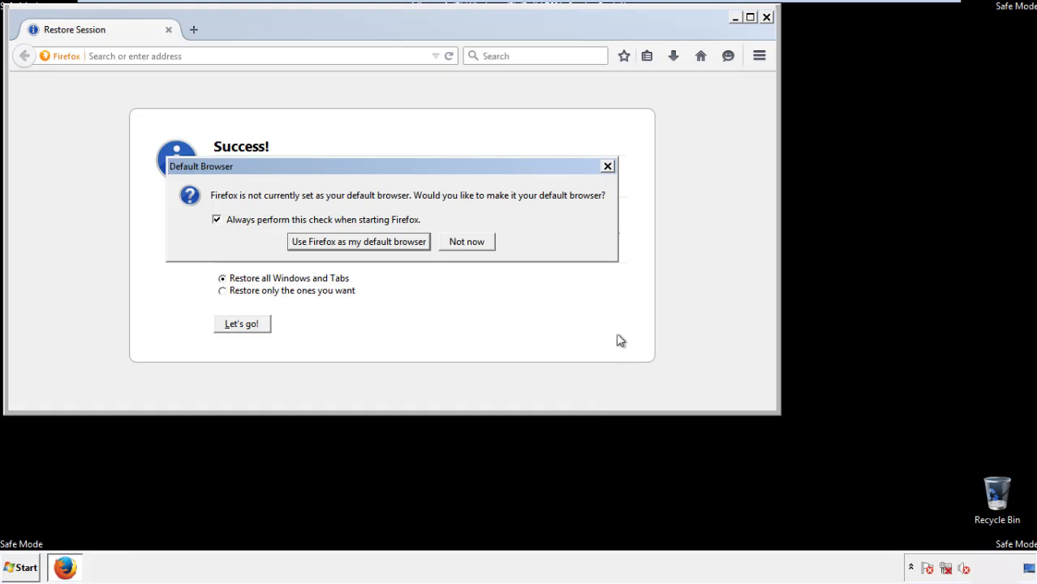
Decline the default-browser prompt, close Firefox, and select the Google Chrome icon.
left_click(468, 244)
left_click(766, 17)
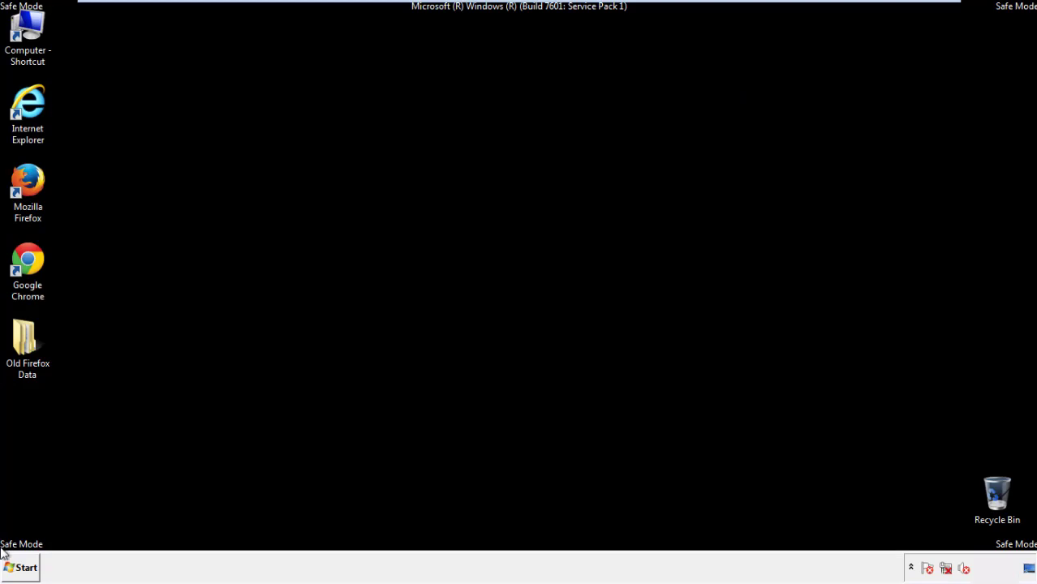
left_click(25, 258)
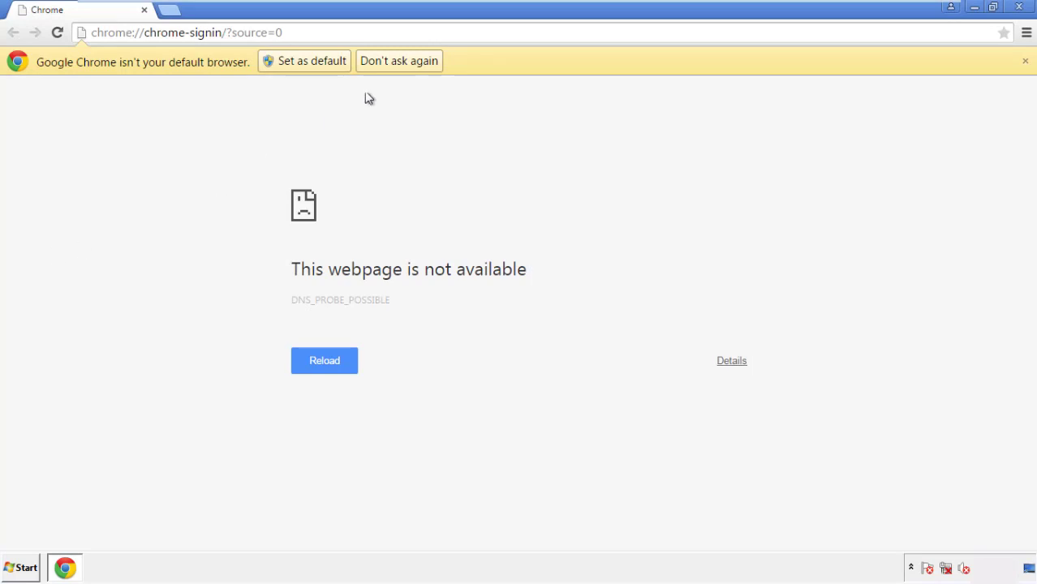
Stop Chrome's default-browser prompt and open Clear browsing data from the History page.
left_click(417, 63)
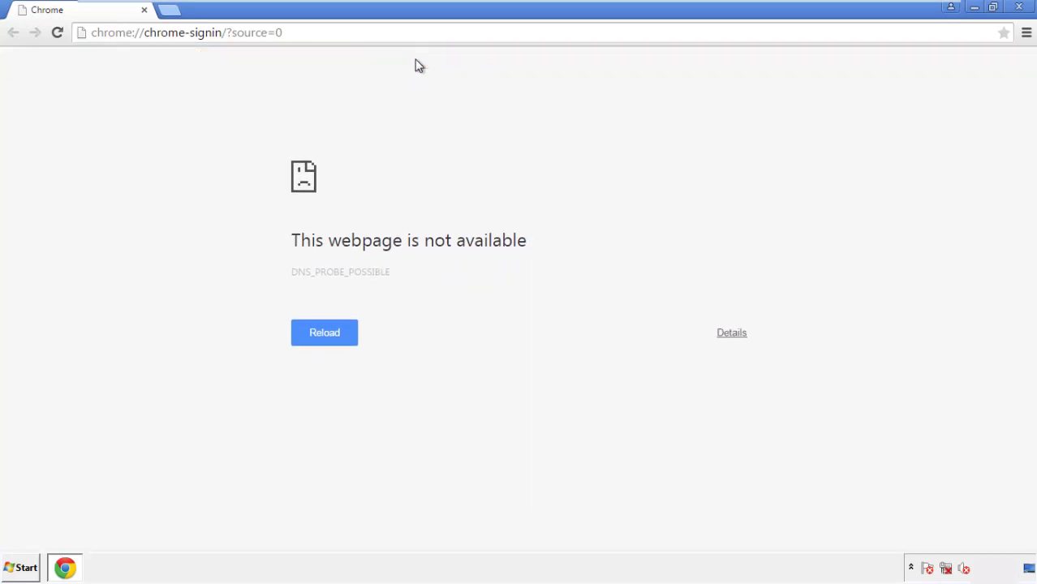
left_click(1027, 34)
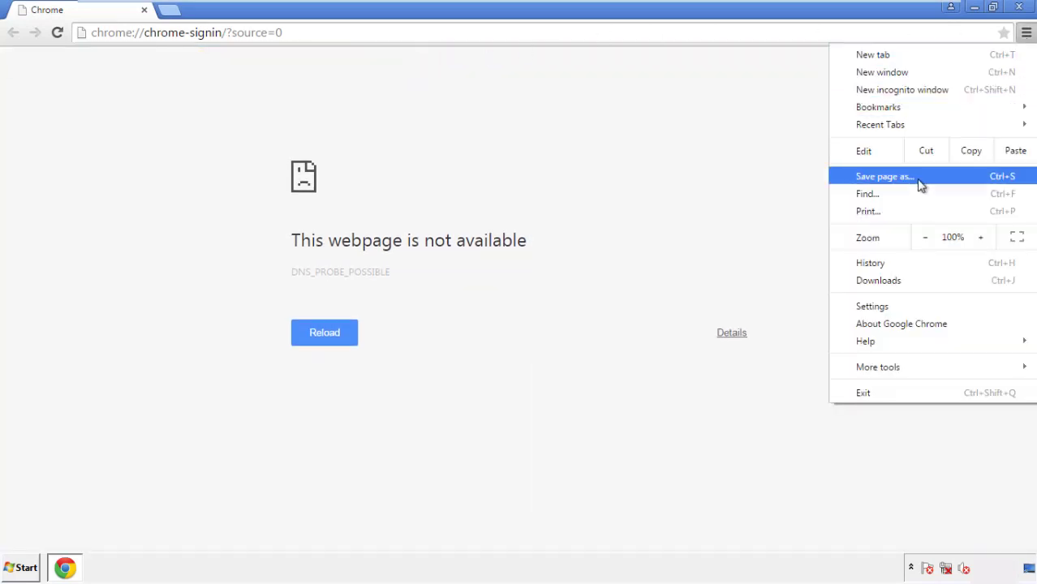
left_click(876, 306)
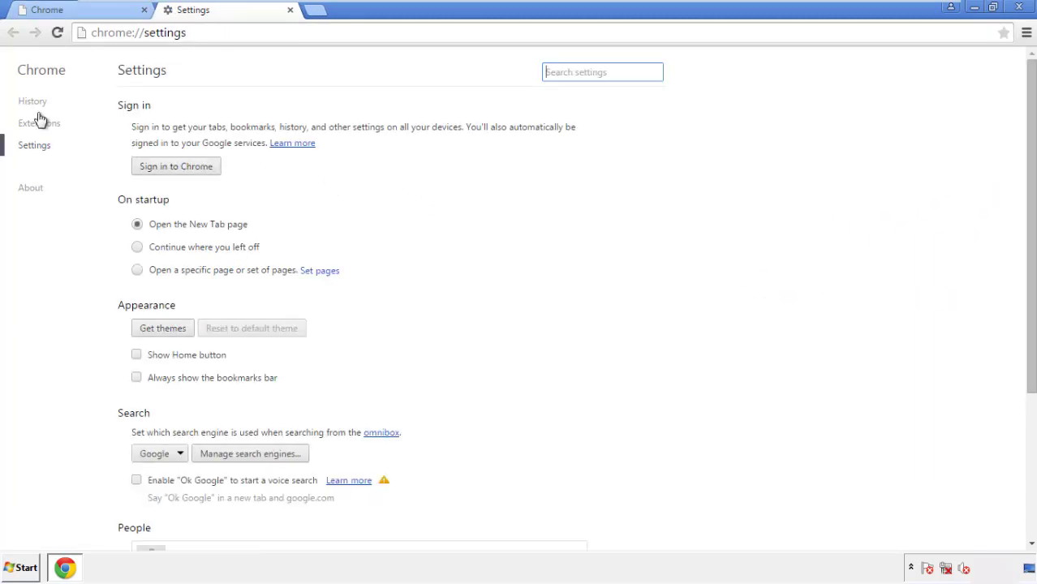
left_click(37, 103)
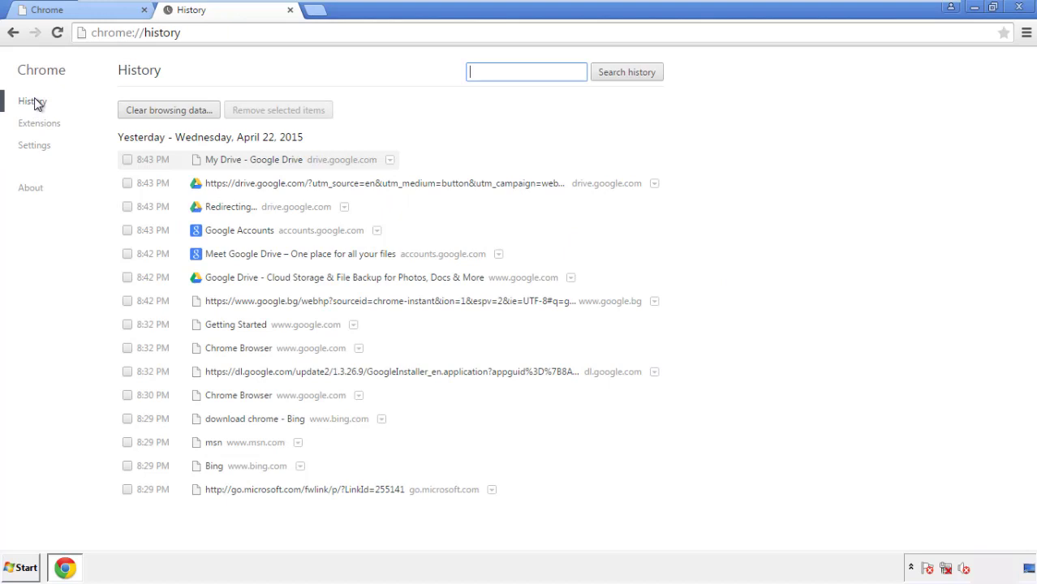
left_click(155, 112)
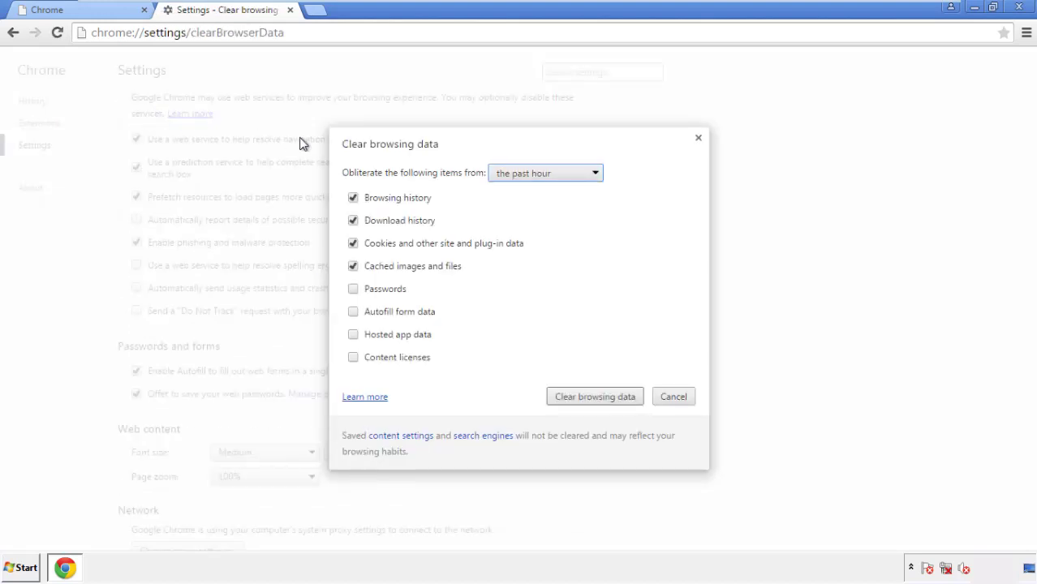
Clear Chrome browsing data from the beginning of time, including autofill form data.
left_click(522, 175)
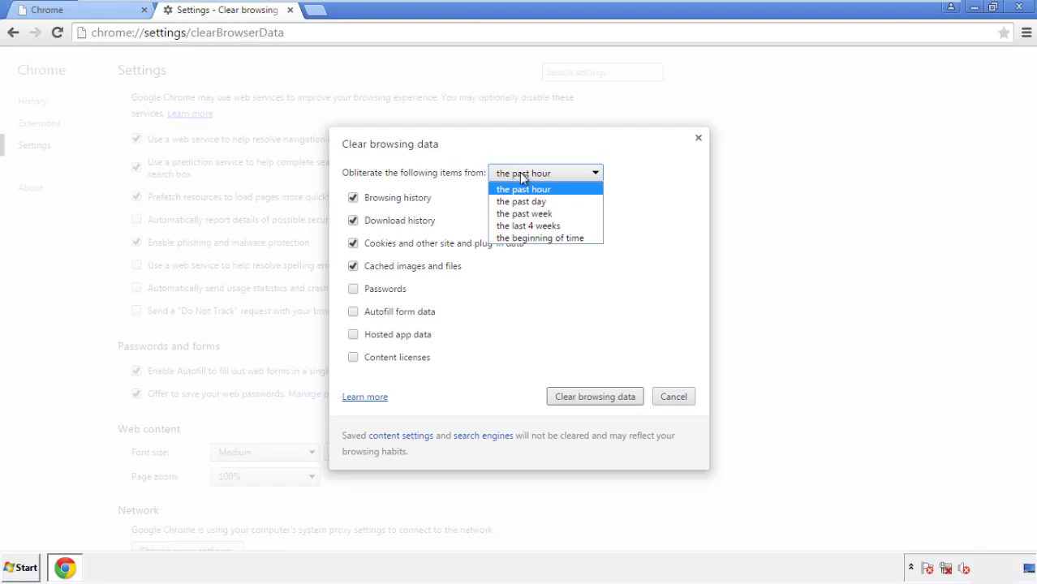
left_click(519, 239)
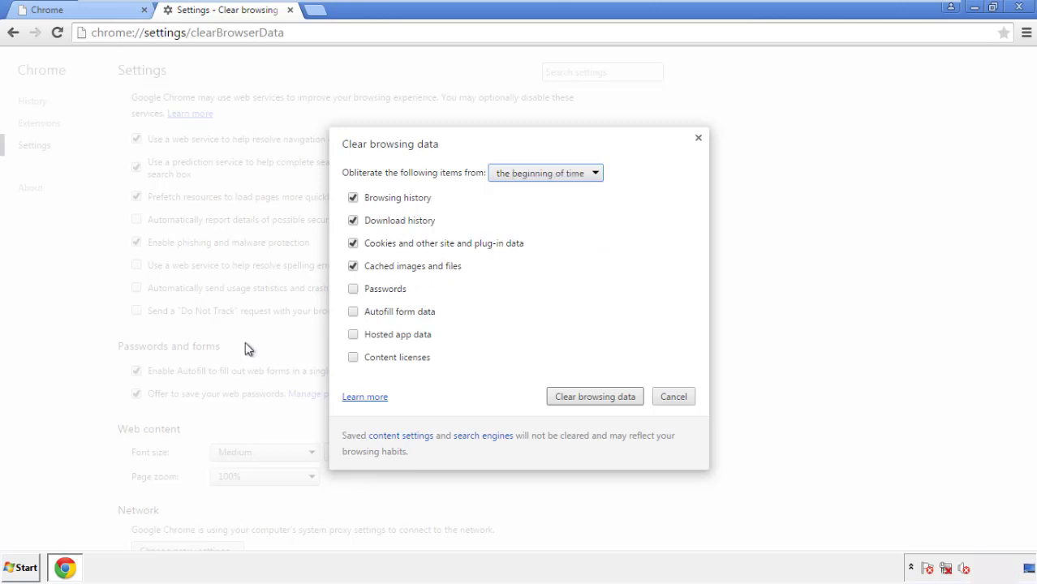
left_click(357, 314)
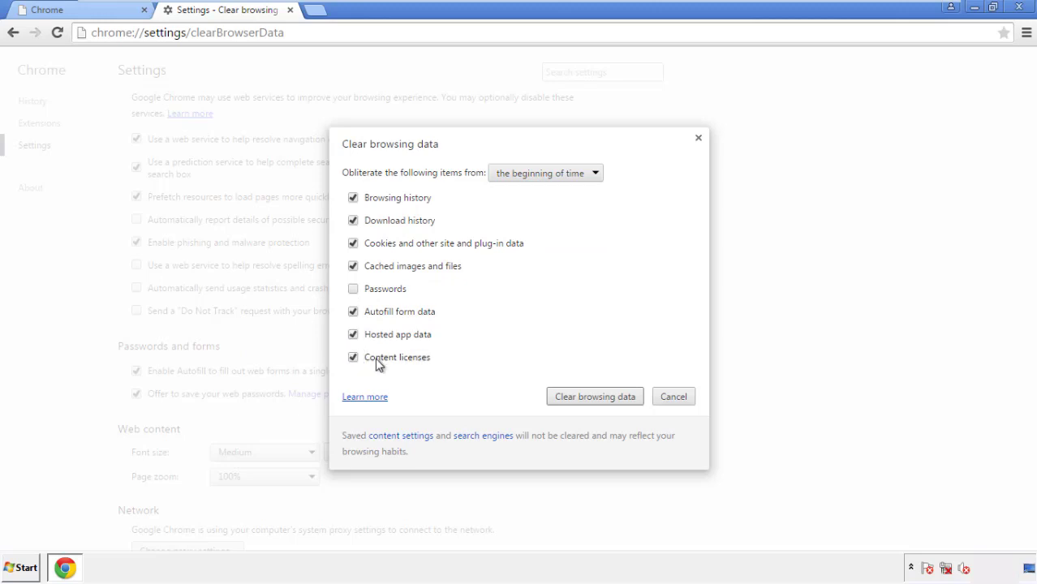
left_click(581, 400)
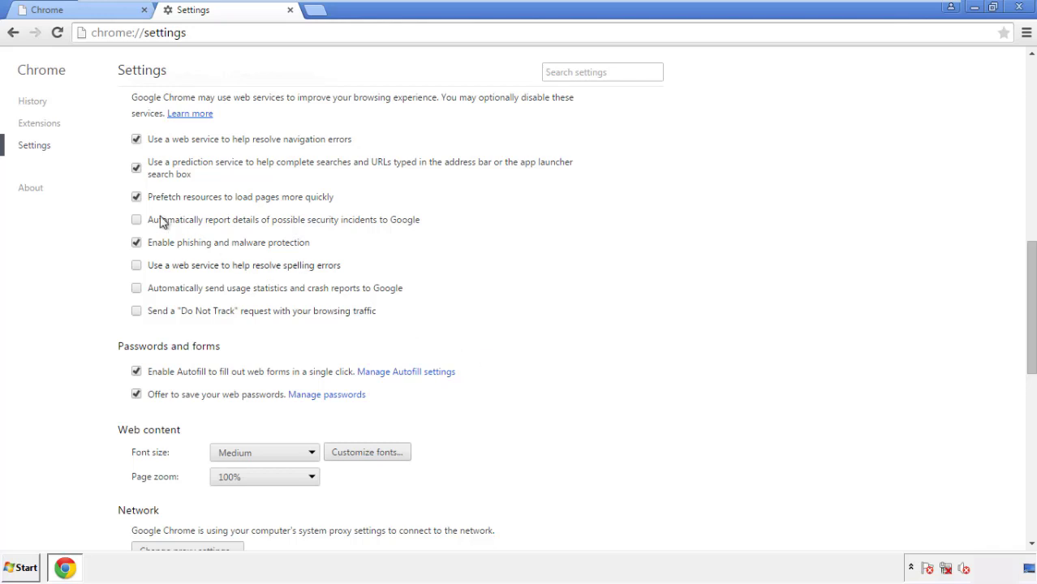
Reset Chrome's settings to their original defaults and close the browser.
left_click_drag(1030, 258, 1027, 436)
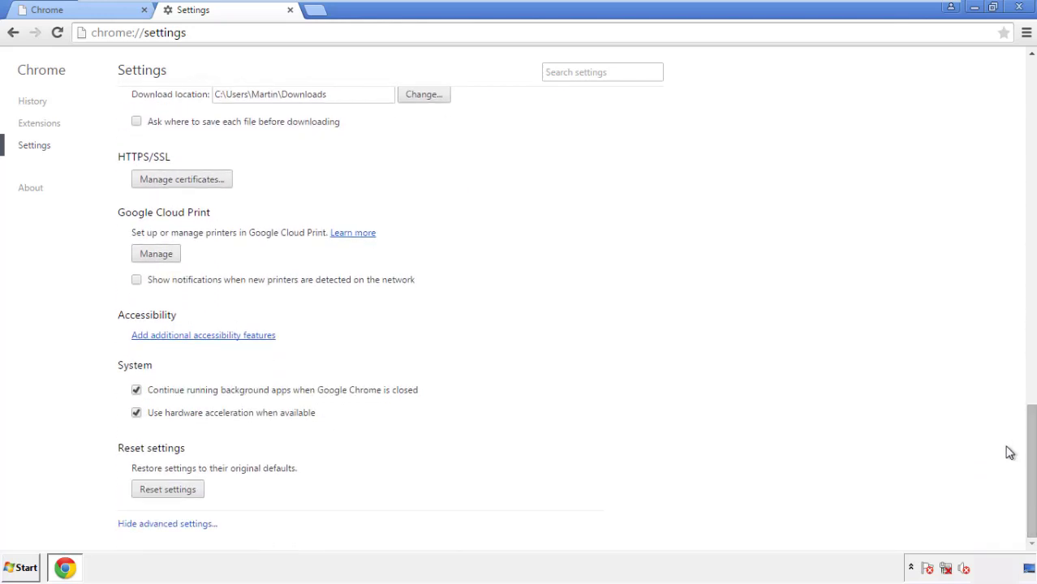
left_click(195, 493)
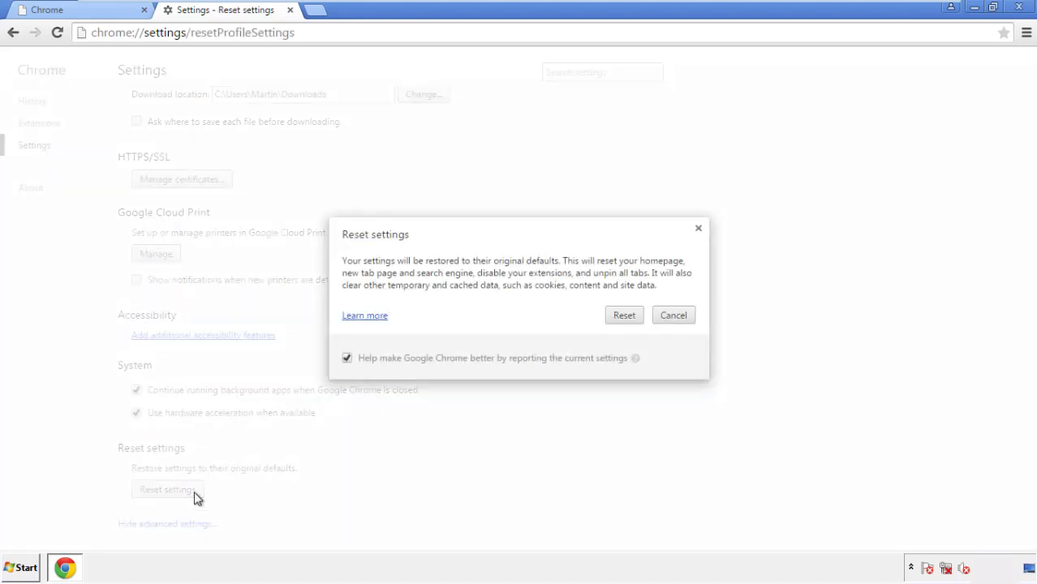
left_click(625, 317)
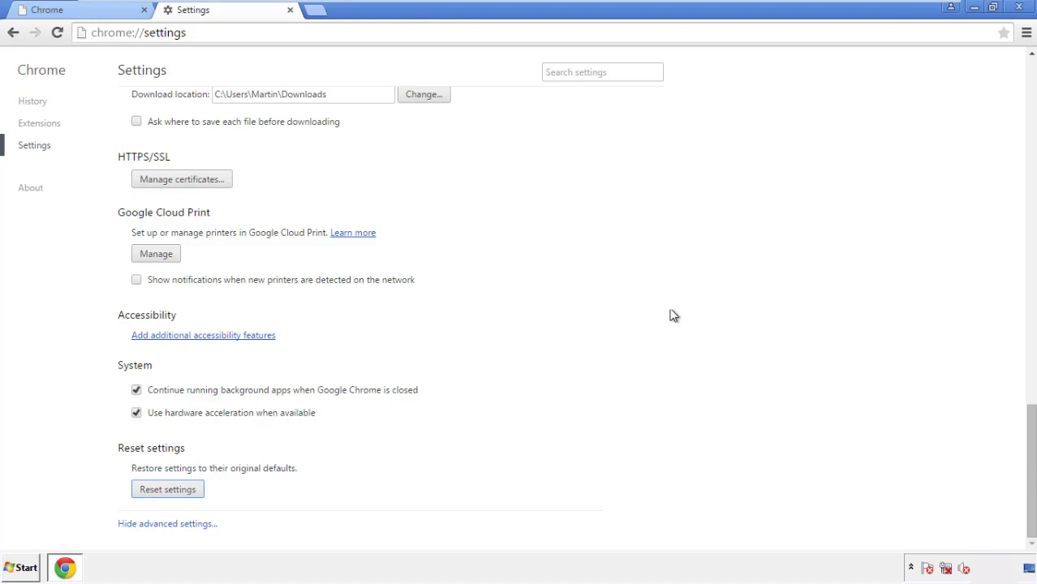
left_click(1019, 7)
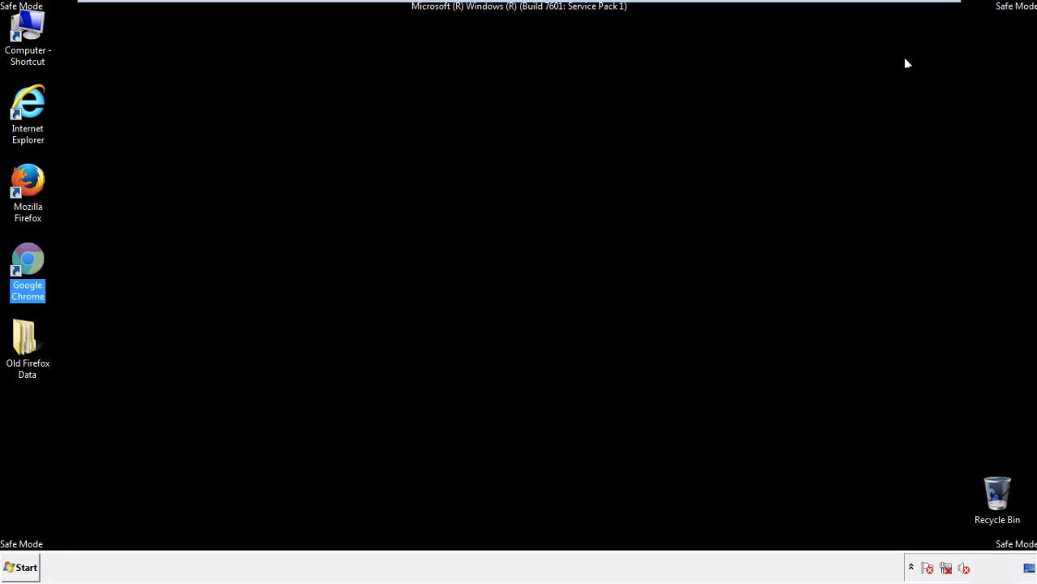
Launch Firefox, remove the Search Mine extension under Add-ons, and close Firefox.
left_click(559, 263)
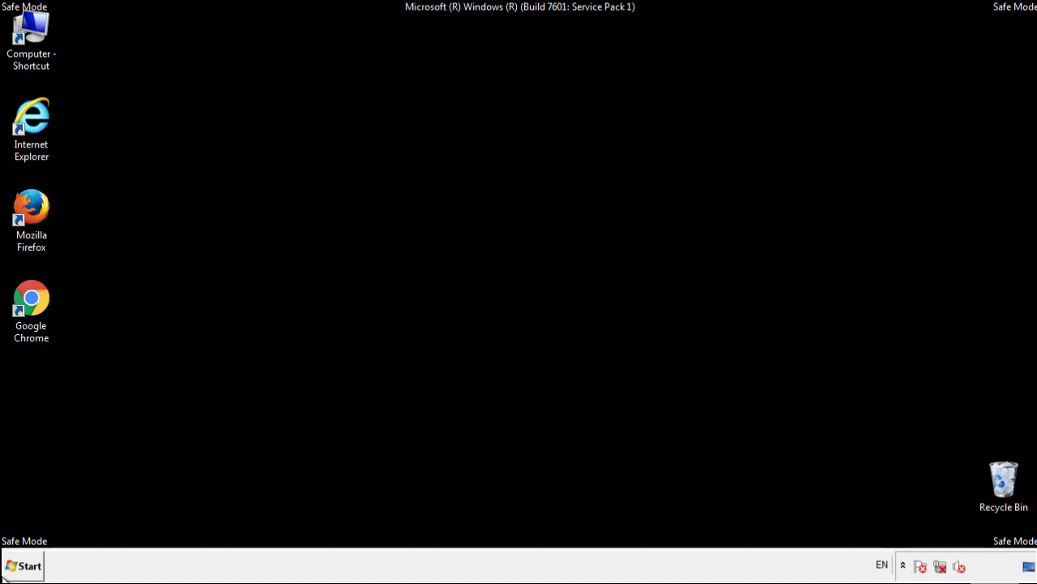
double_click(40, 203)
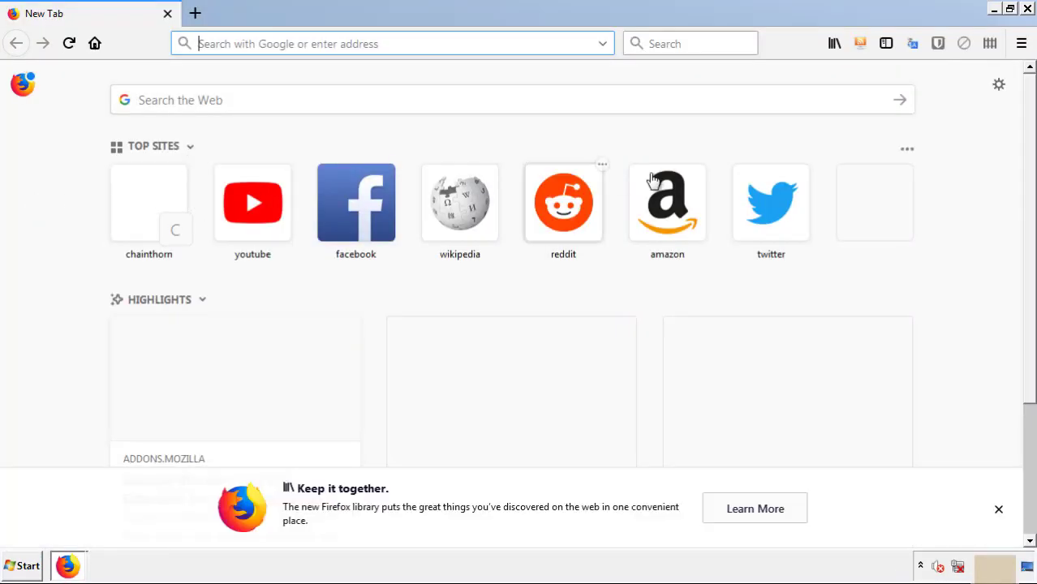
left_click(1020, 43)
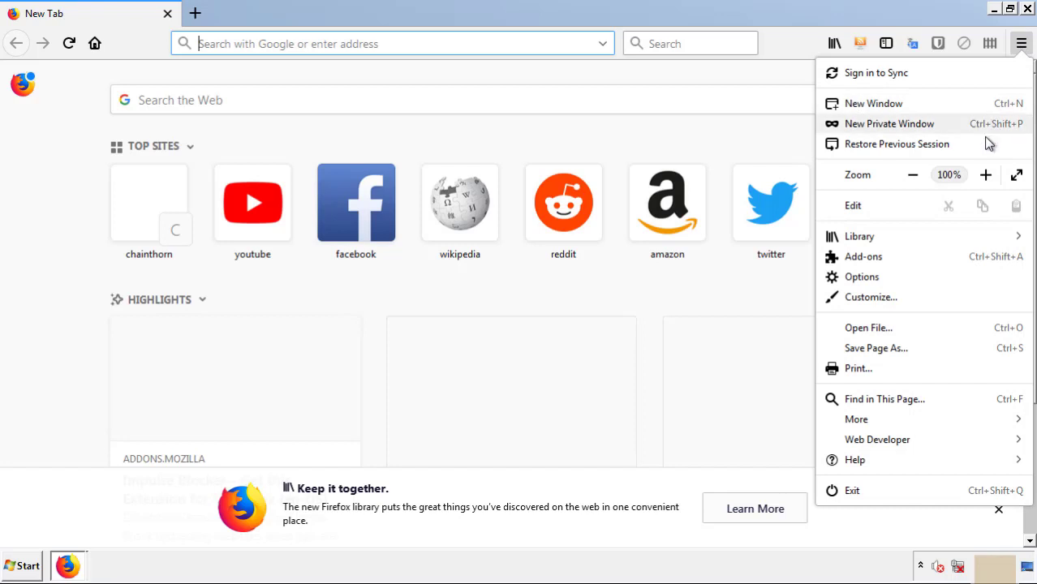
left_click(956, 264)
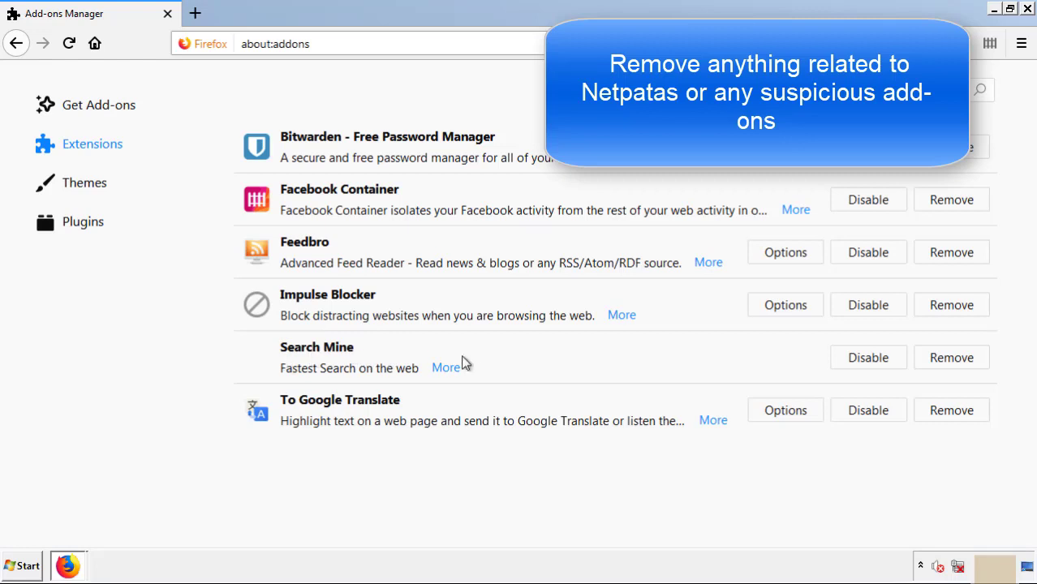
left_click(949, 362)
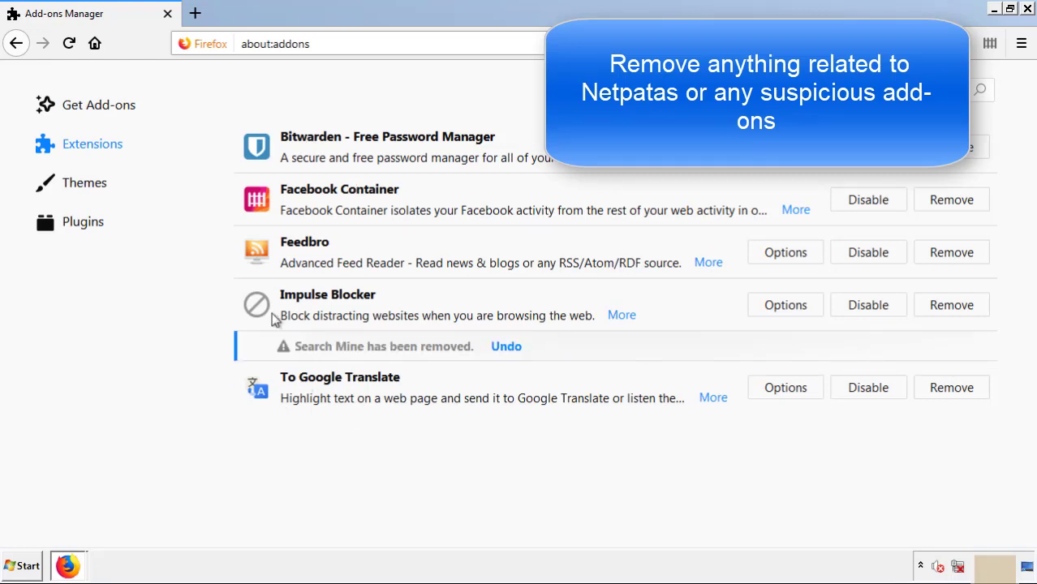
left_click(1028, 10)
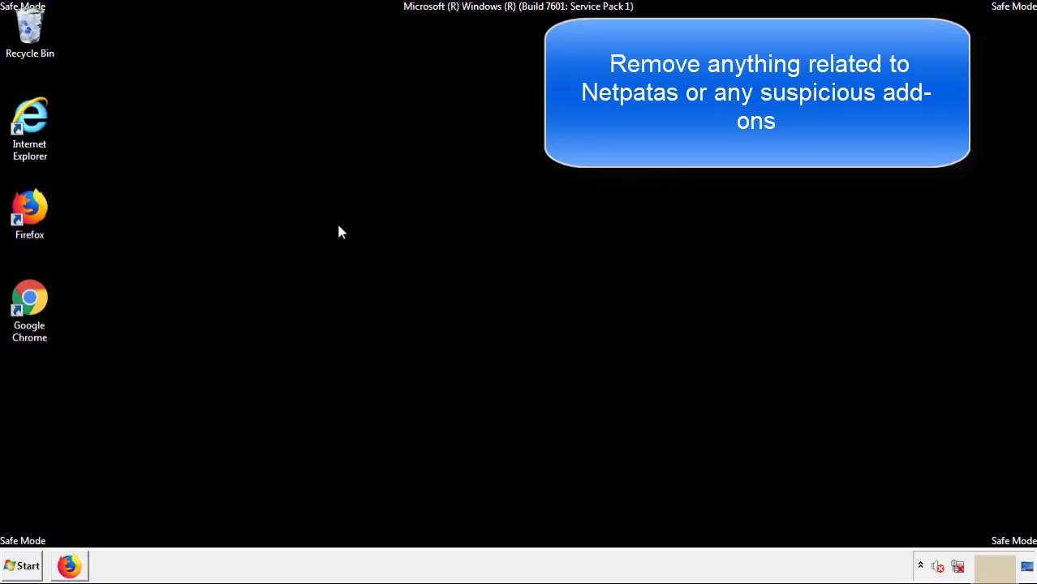
Remove Search Mine from Chrome's Extensions page, close Chrome, and bring up the Start menu.
double_click(28, 315)
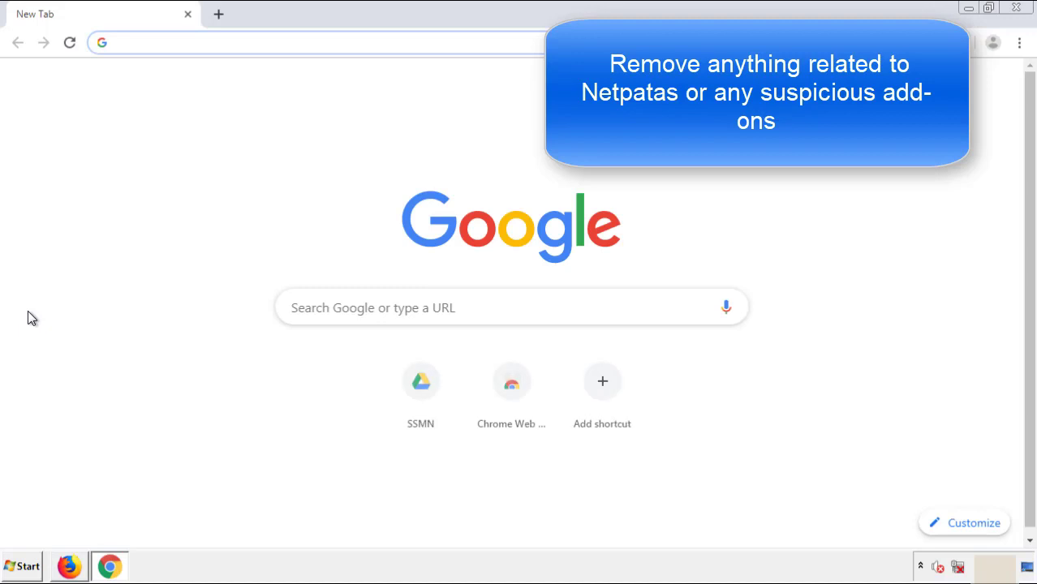
left_click(1019, 42)
mouse_move(928, 284)
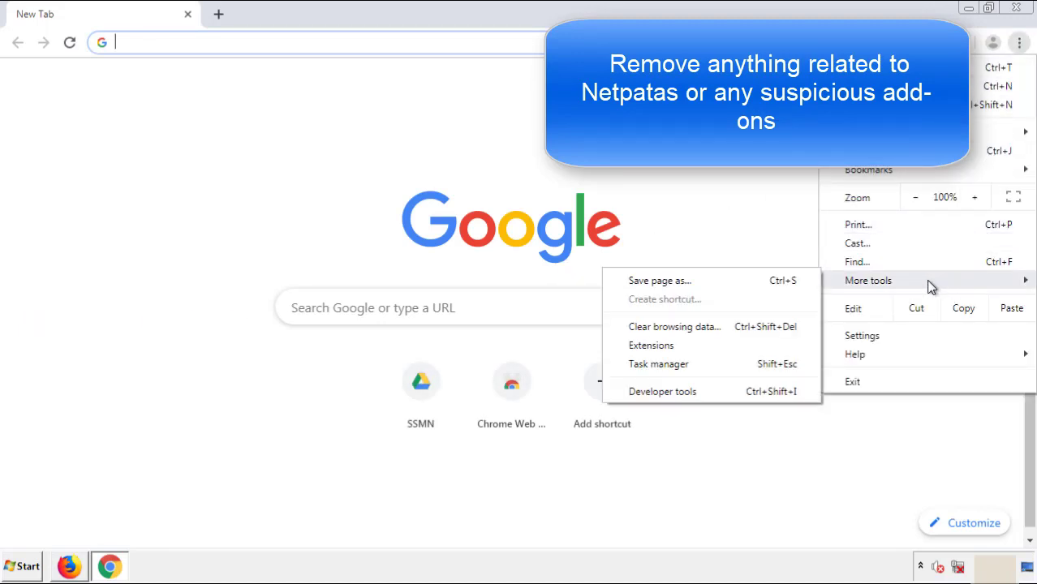
left_click(661, 345)
scroll(294, 271, "down", 10)
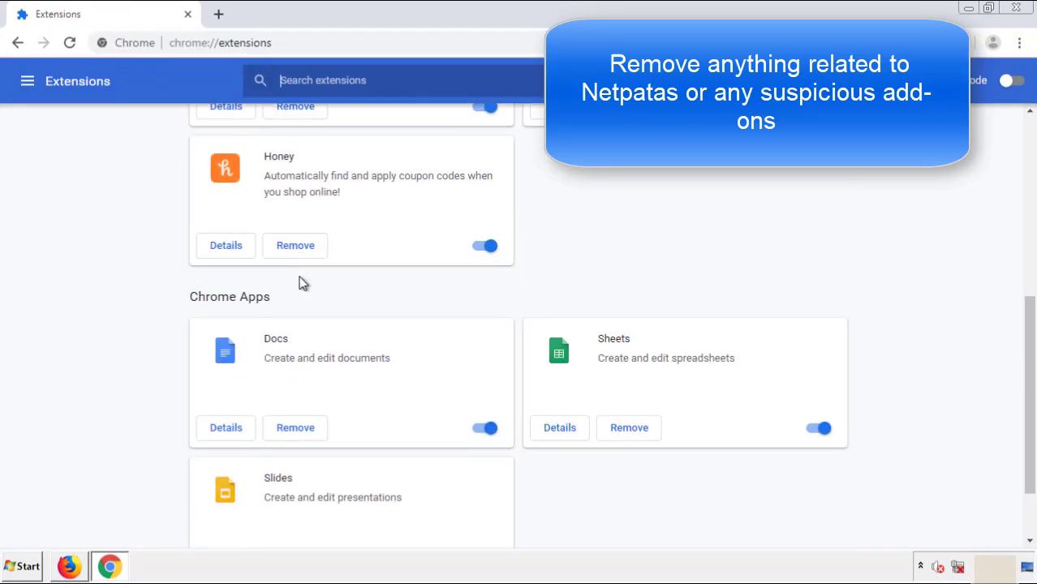
scroll(394, 296, "up", 10)
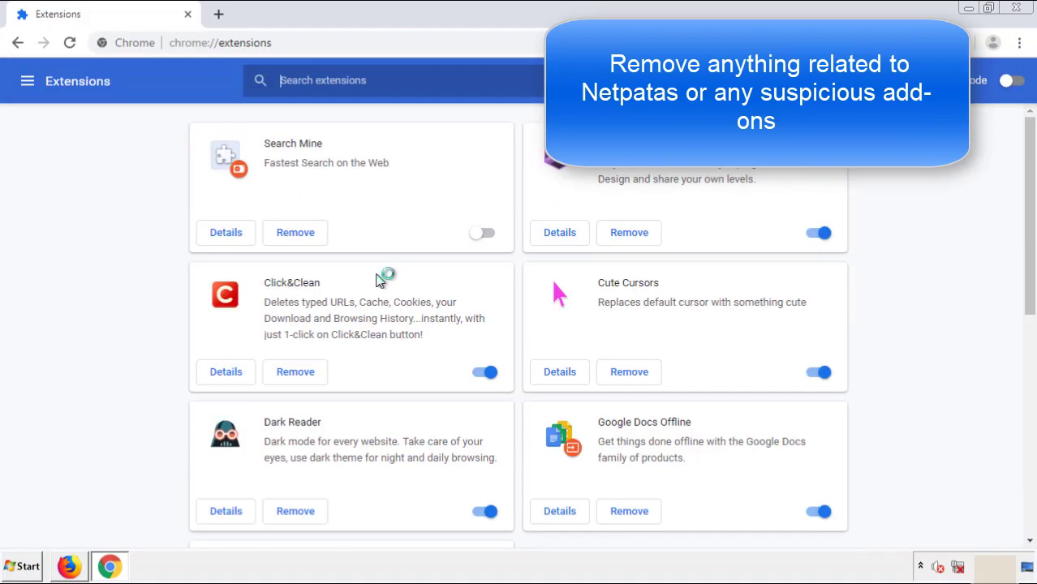
left_click(295, 234)
key("Return")
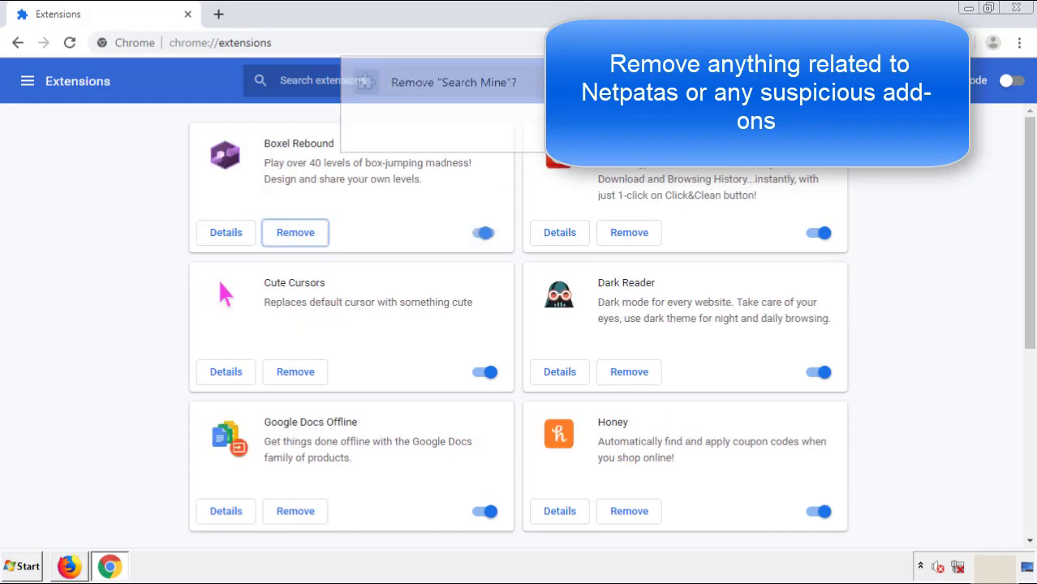
left_click(1016, 7)
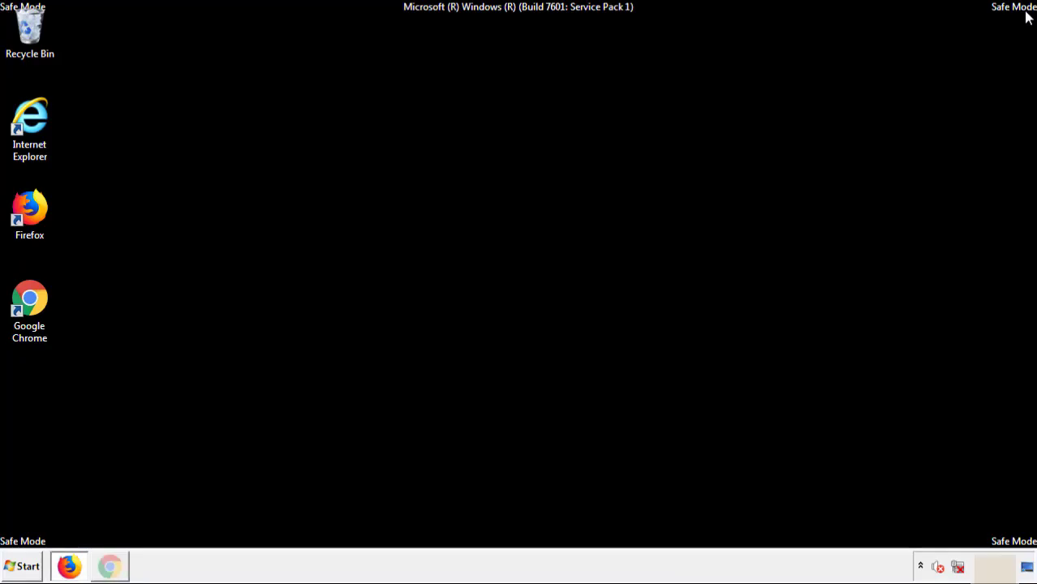
left_click(24, 567)
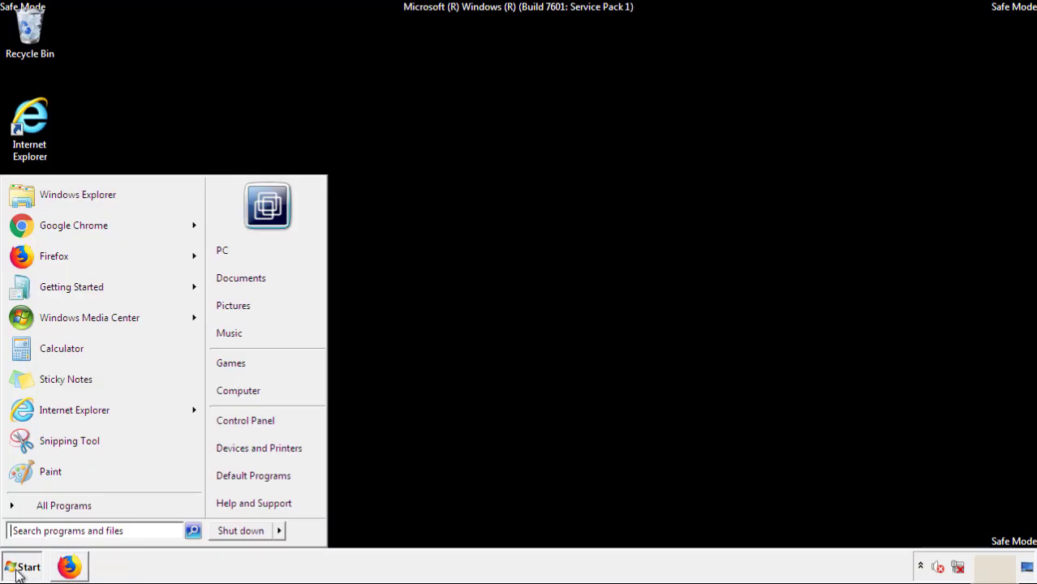